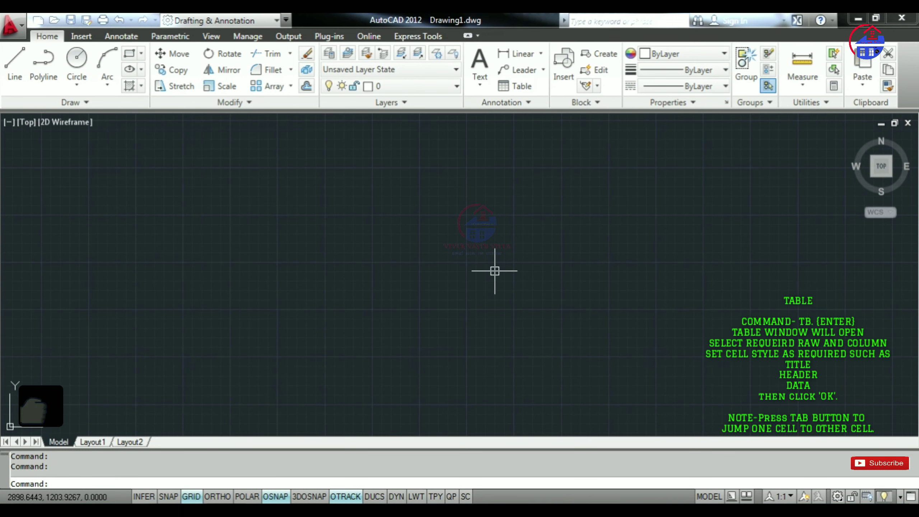
Start a TB table with 10 columns and set the column width to 63.215
text(TB)
key(Return)
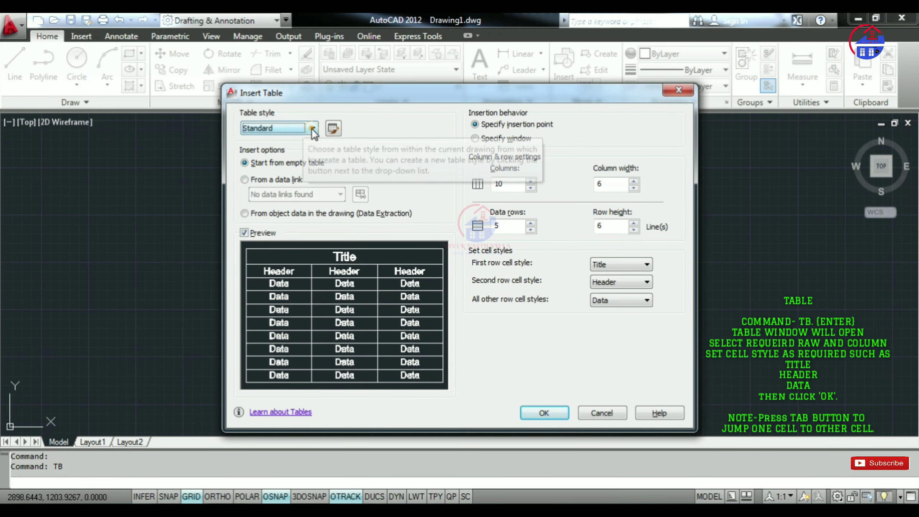
click(312, 128)
click(313, 128)
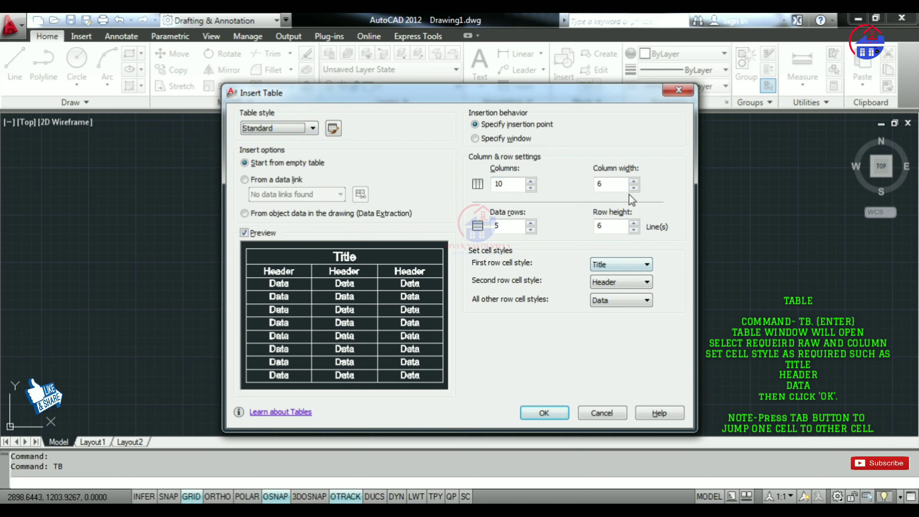
double_click(615, 186)
text(5)
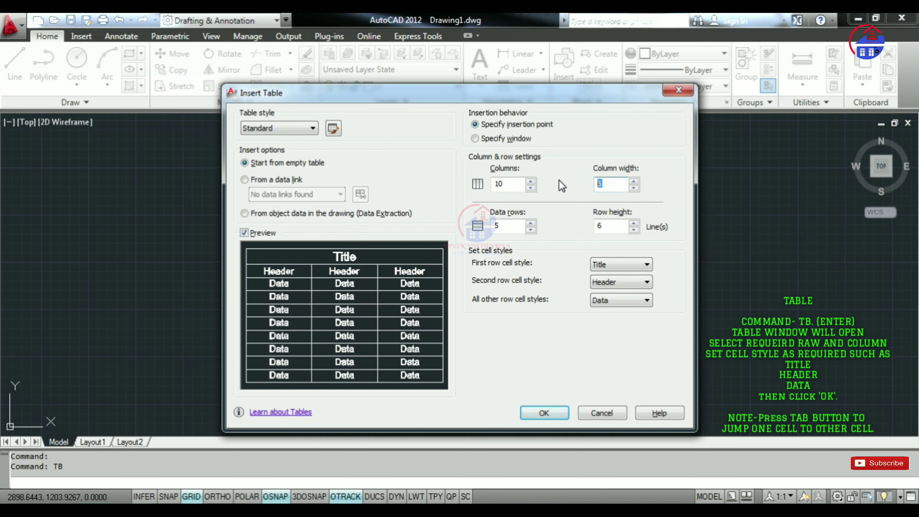
text(63.21)
click(647, 270)
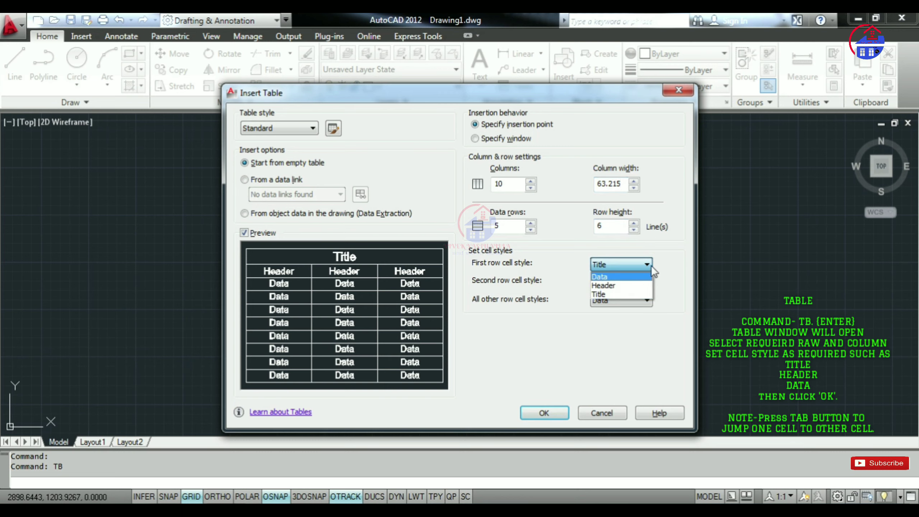
click(651, 265)
click(649, 277)
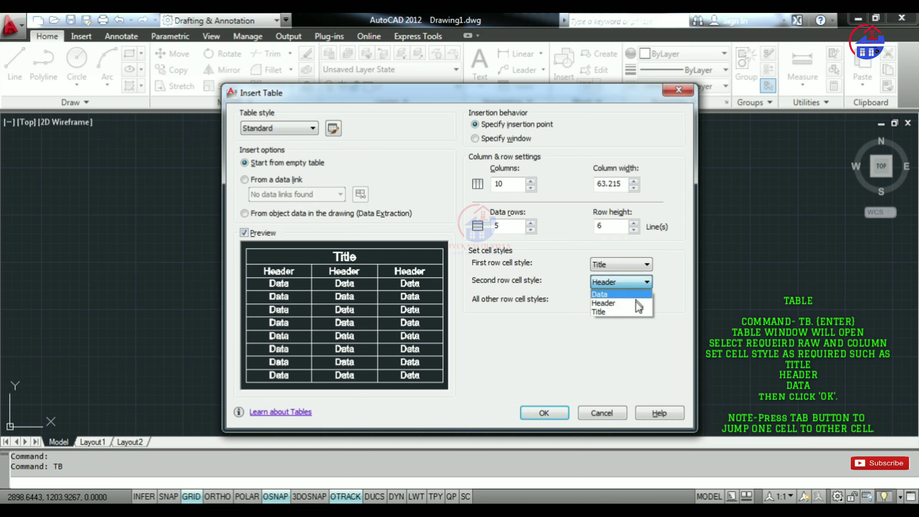
click(643, 304)
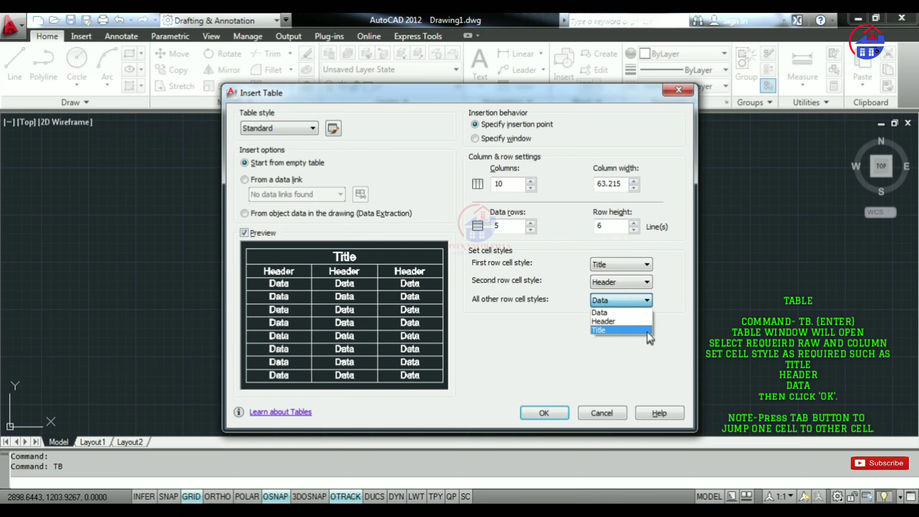
click(647, 264)
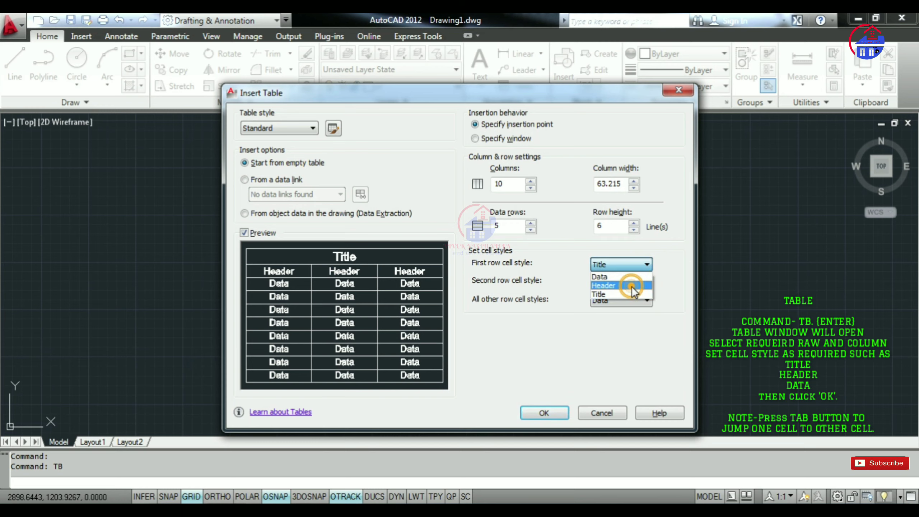
click(633, 285)
click(648, 283)
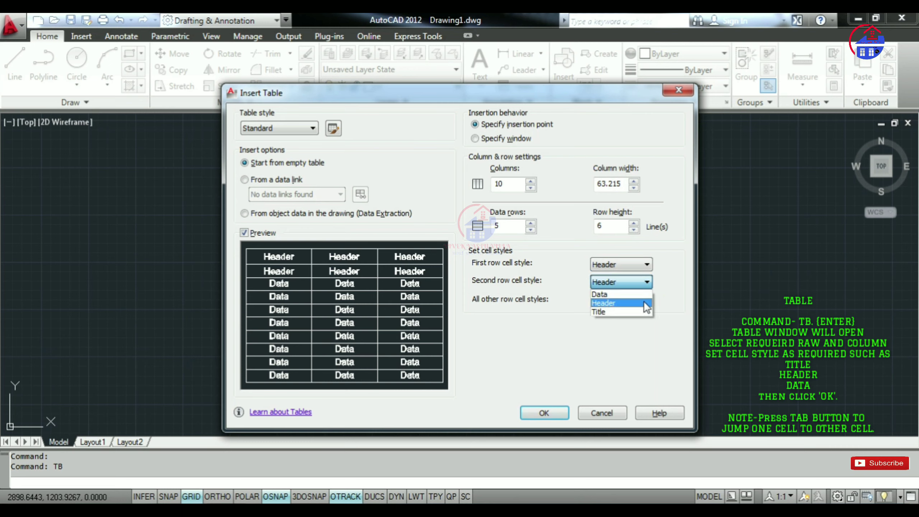
click(646, 303)
click(643, 320)
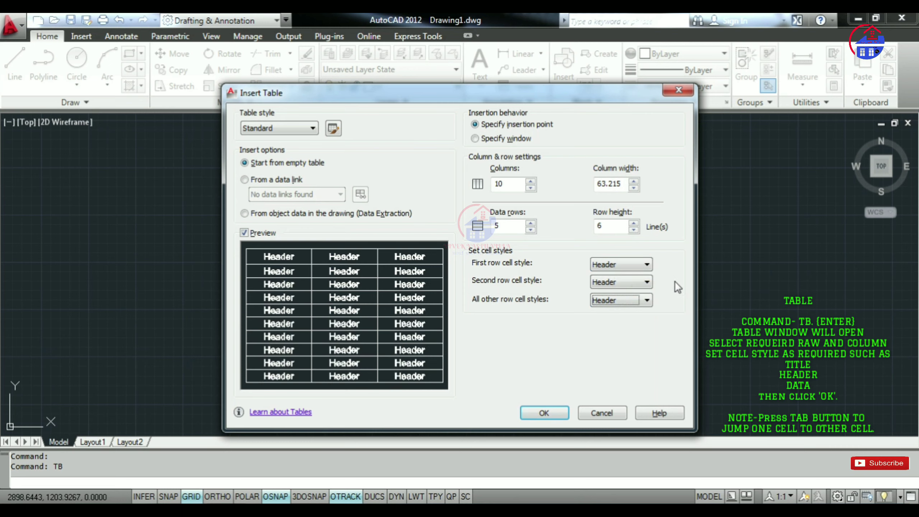
click(646, 268)
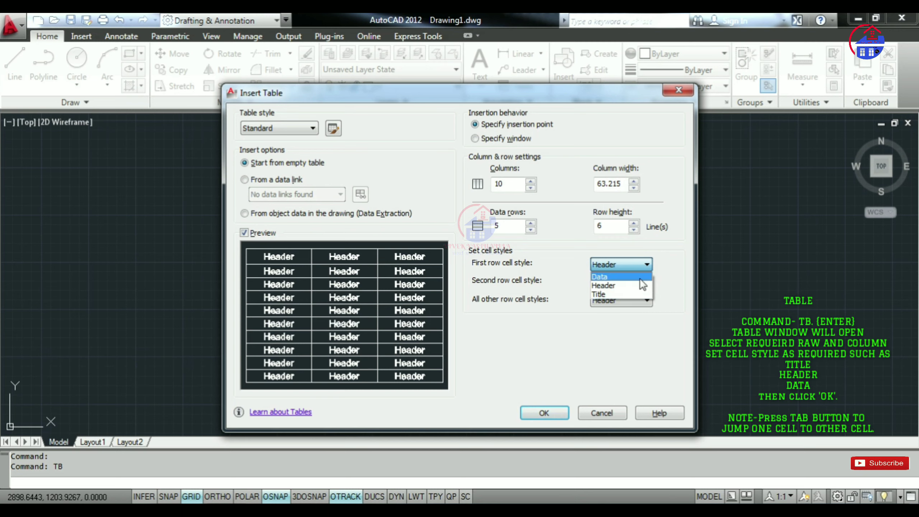
click(637, 277)
click(644, 293)
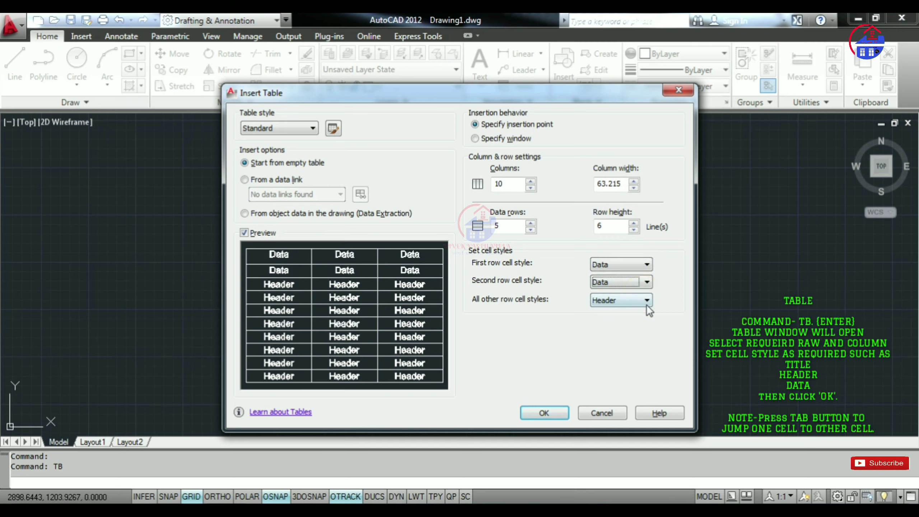
click(645, 312)
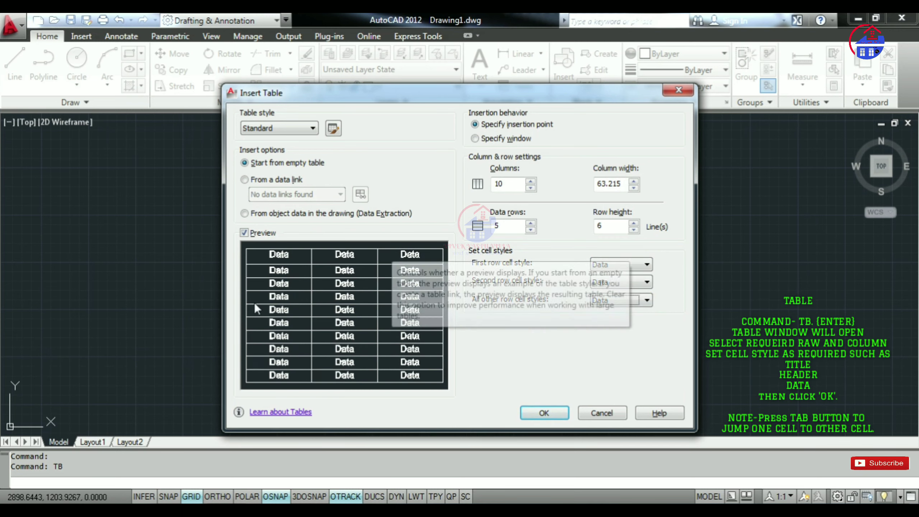
click(646, 264)
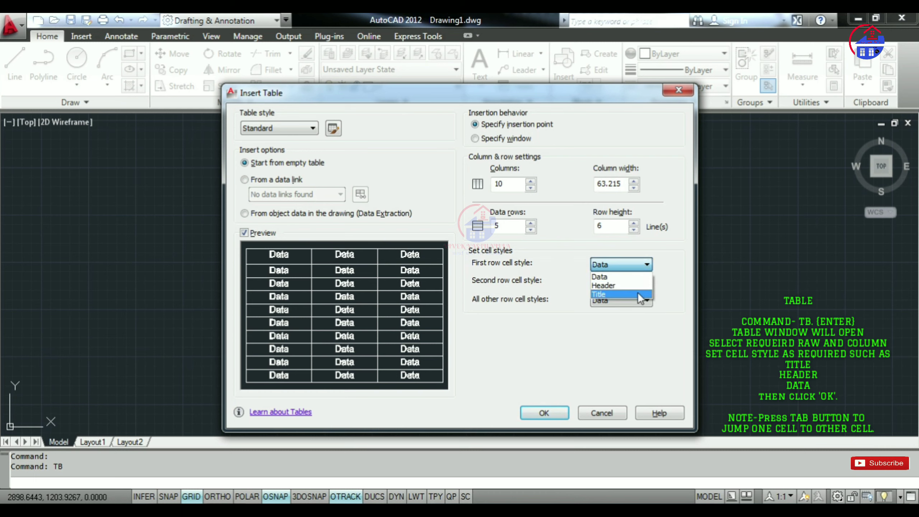
click(648, 292)
click(637, 302)
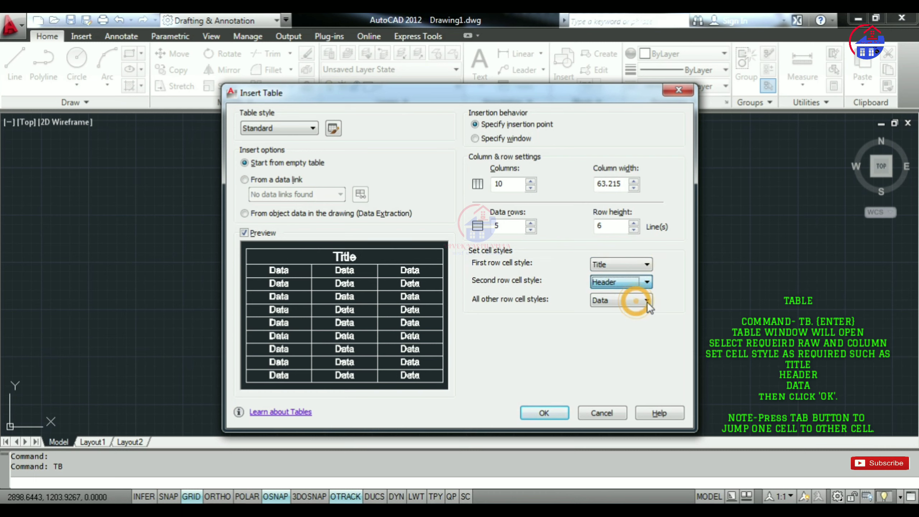
click(635, 311)
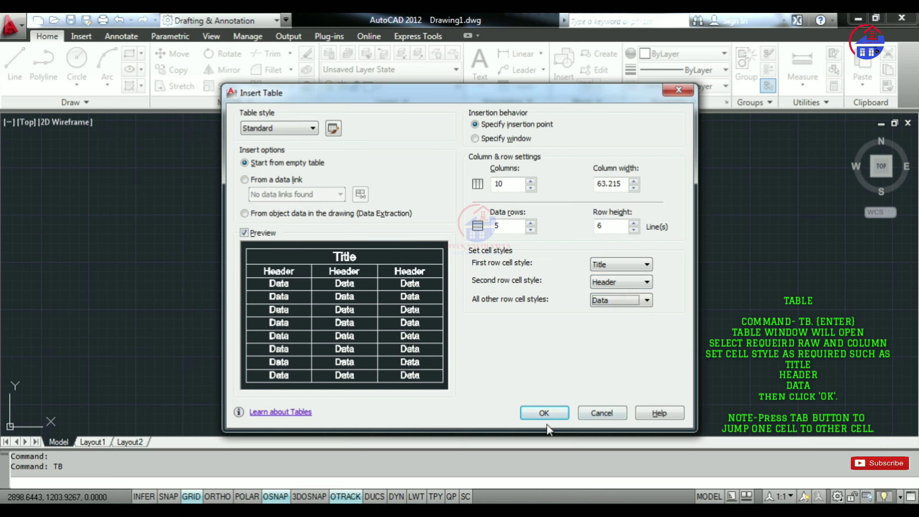
Place the table in the drawing and enter TABLE as its title
click(544, 413)
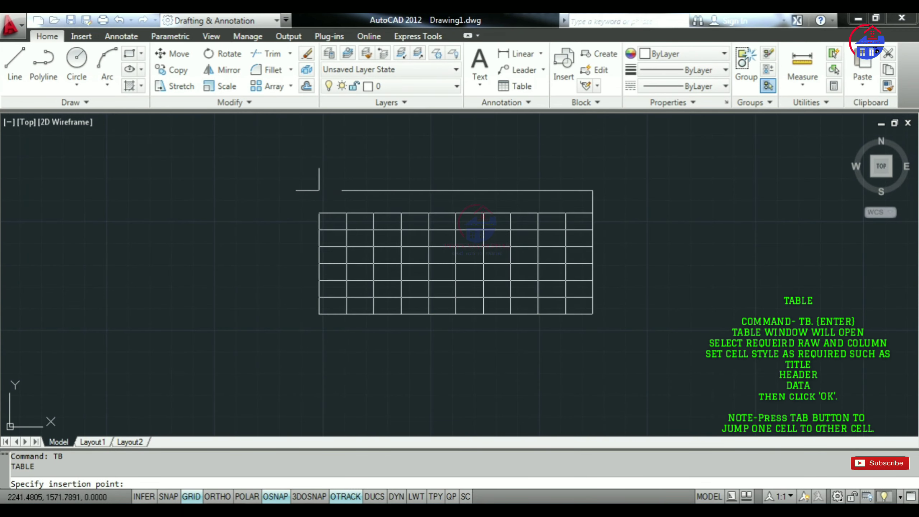
click(312, 206)
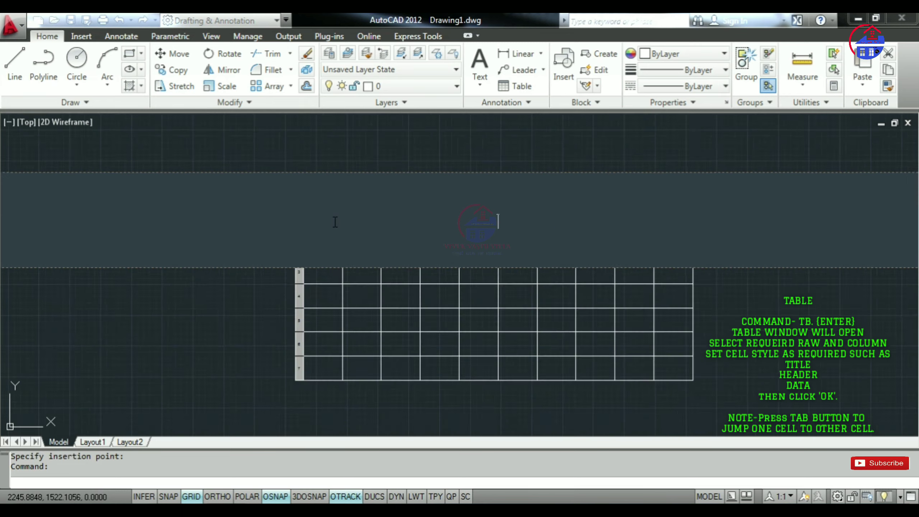
scroll(615, 213, down, 4)
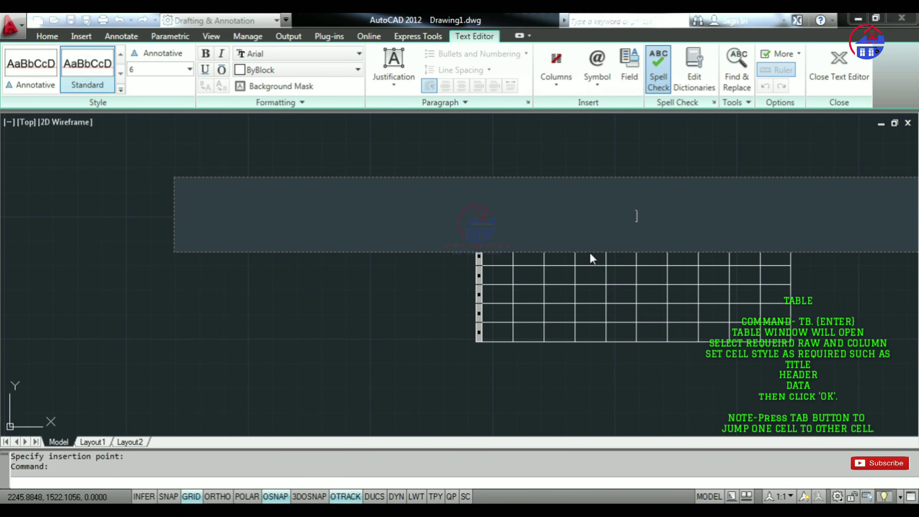
text(TABL)
text(E)
key(Tab)
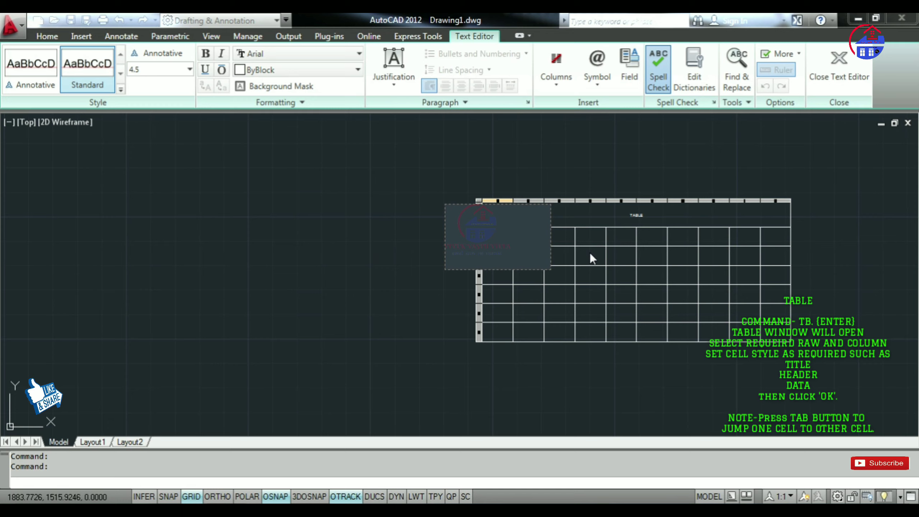
Fill in the header cells below the title with A, B and C
text(01)
key(Tab)
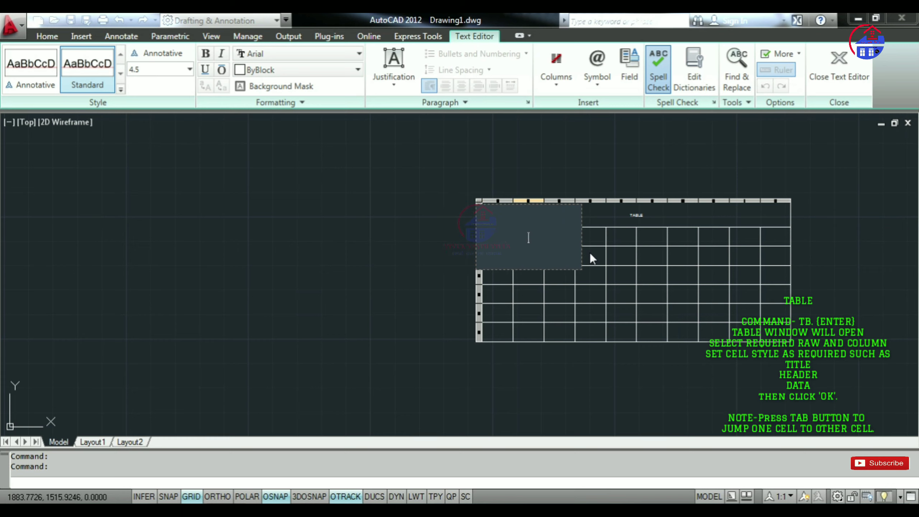
text(A)
key(Tab)
key(Tab)
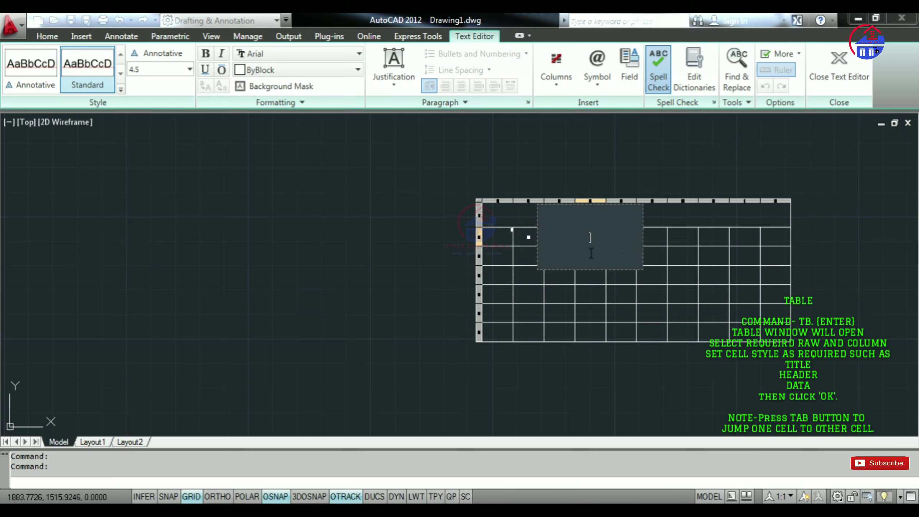
key(Tab)
text(C)
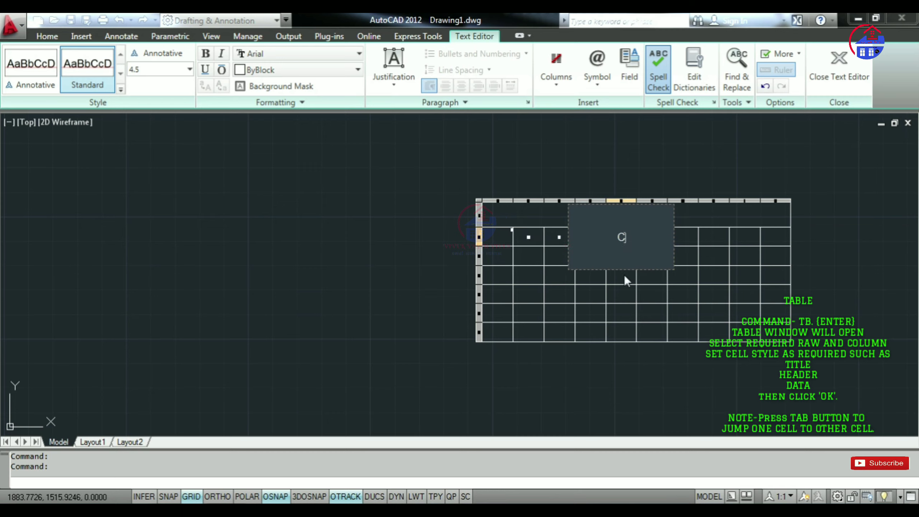
key(Down)
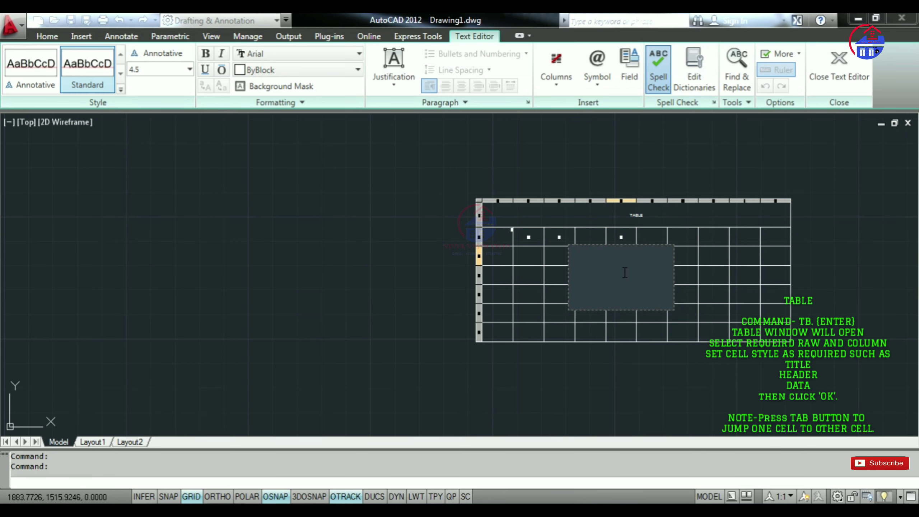
scroll(718, 245, up, 3)
scroll(596, 235, down, 2)
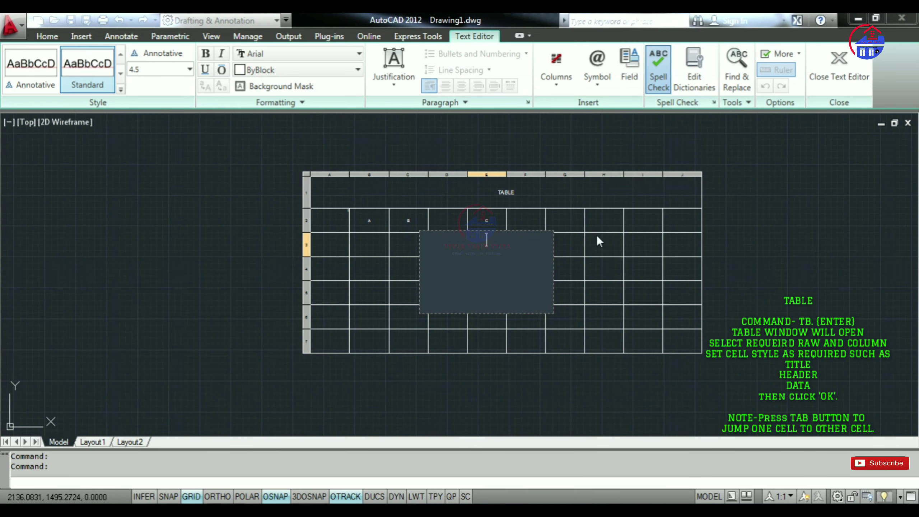
Select the TABLE title text and make it bold
click(781, 261)
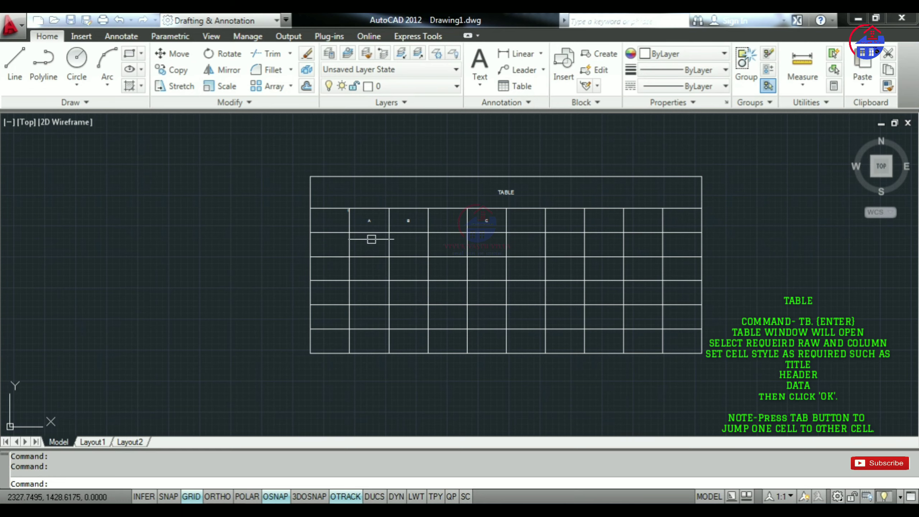
scroll(448, 217, up, 3)
scroll(450, 217, up, 2)
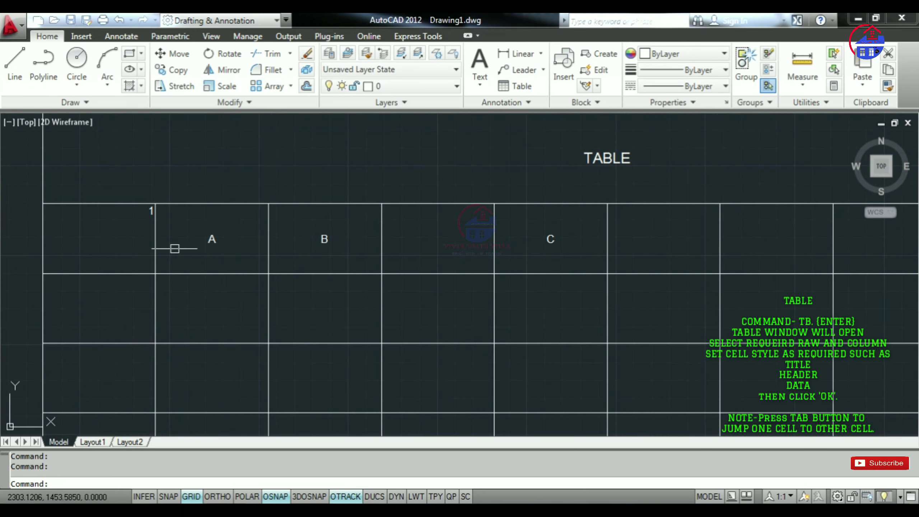
scroll(577, 202, down, 2)
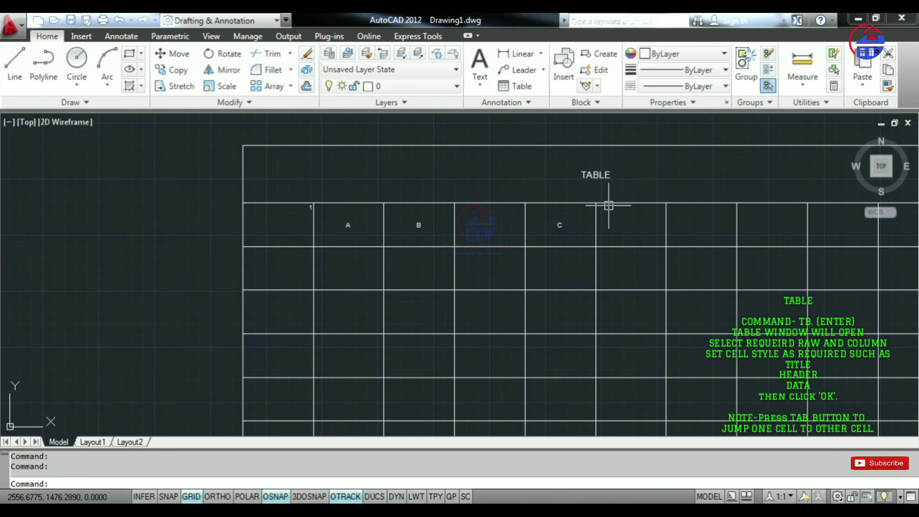
click(602, 178)
double_click(602, 178)
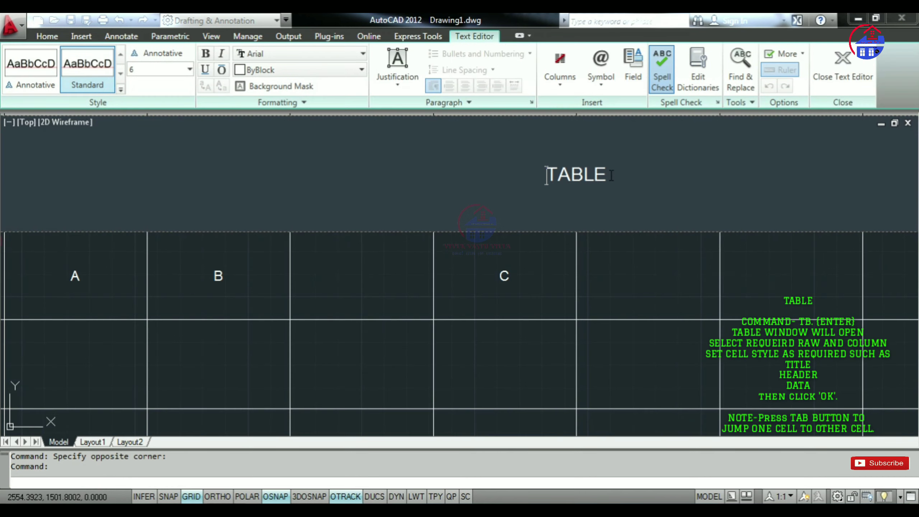
drag(621, 178, 514, 175)
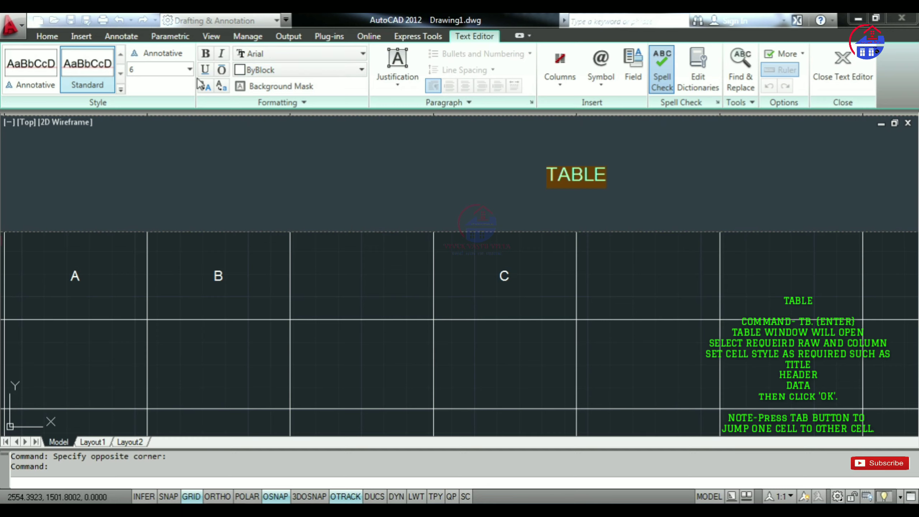
click(205, 53)
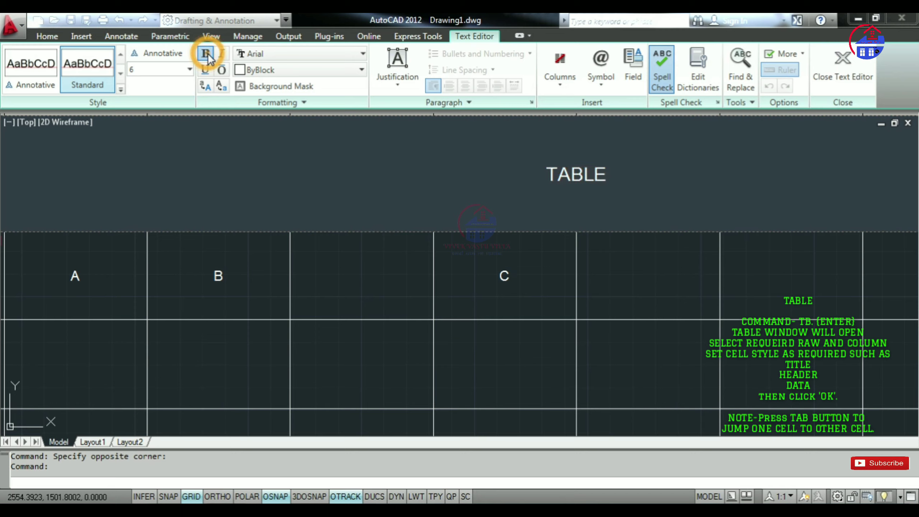
Set the title text height to 10
click(189, 70)
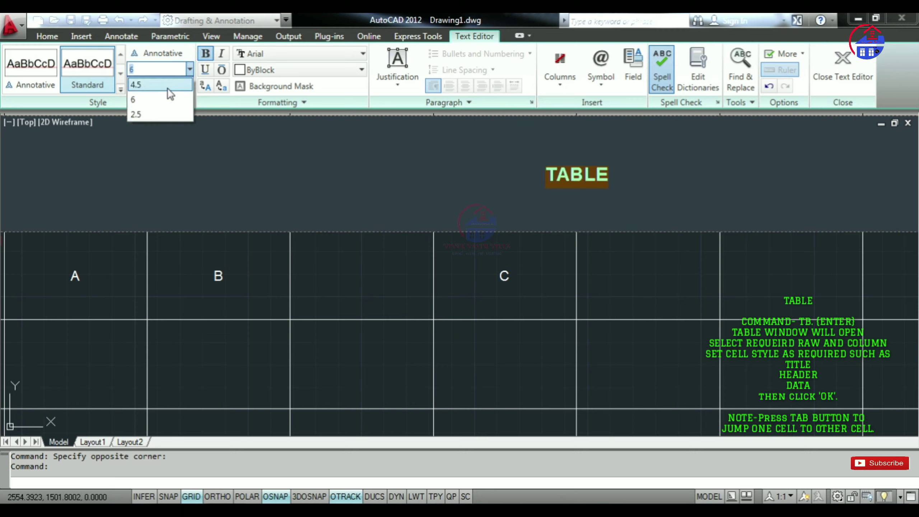
click(165, 71)
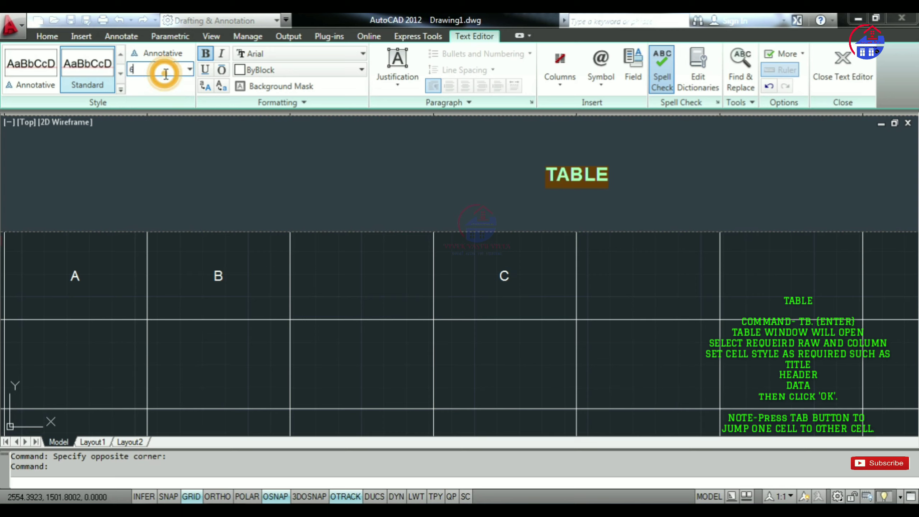
text(1)
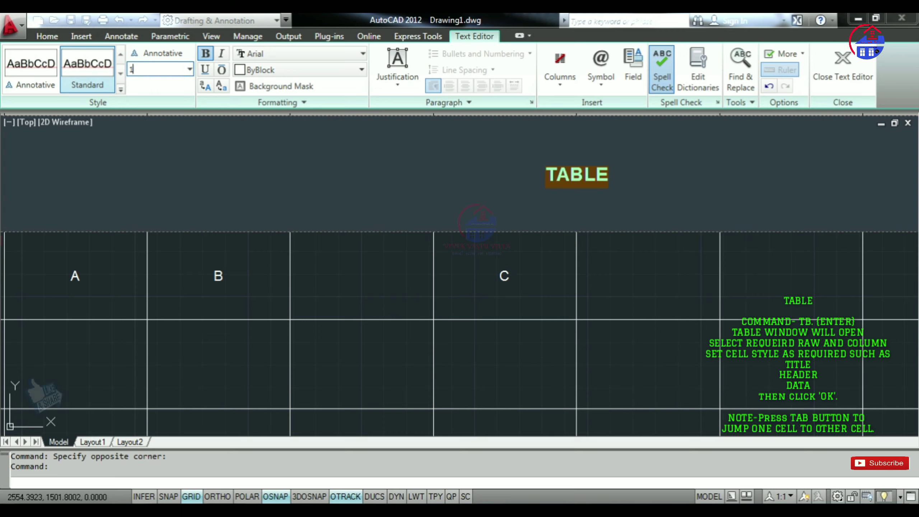
text(0)
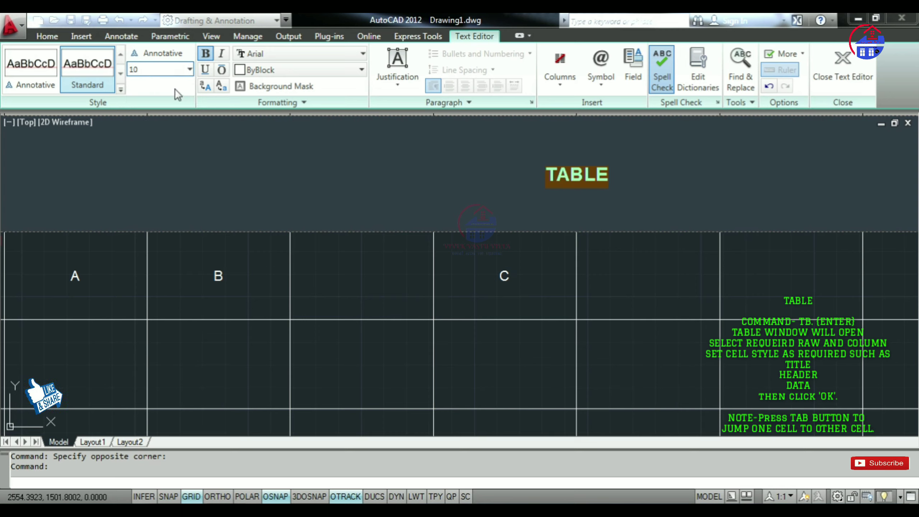
key(BackSpace)
key(BackSpace)
text(6)
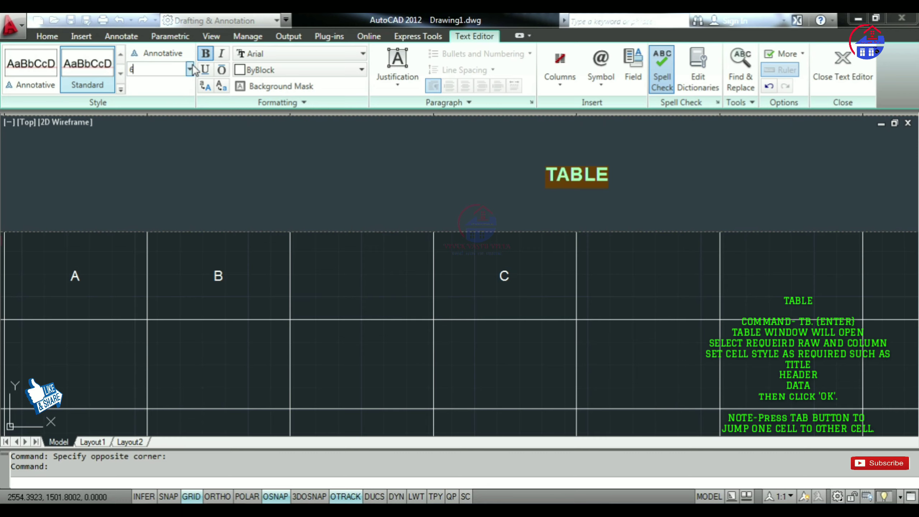
click(190, 69)
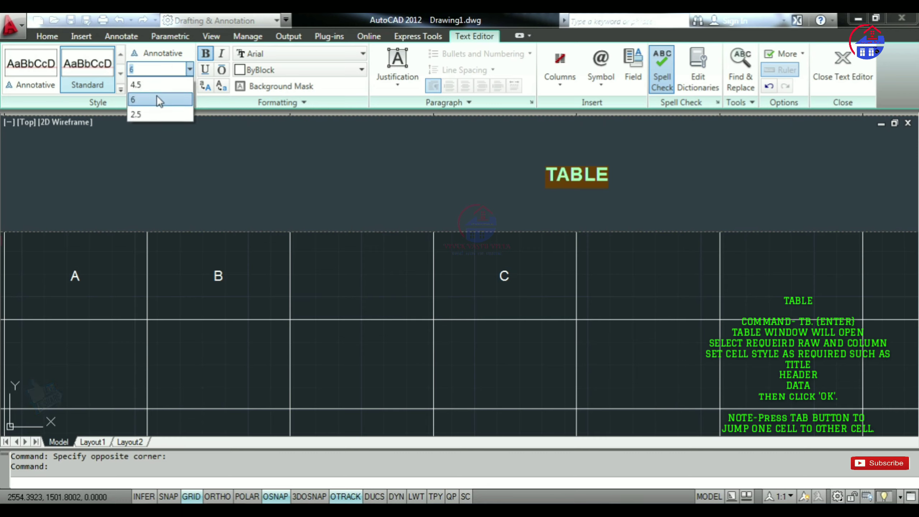
click(189, 99)
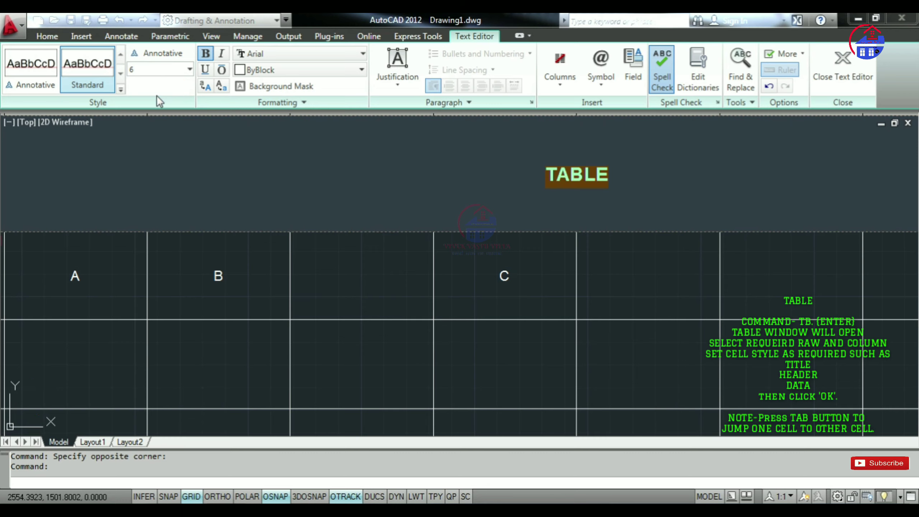
click(187, 73)
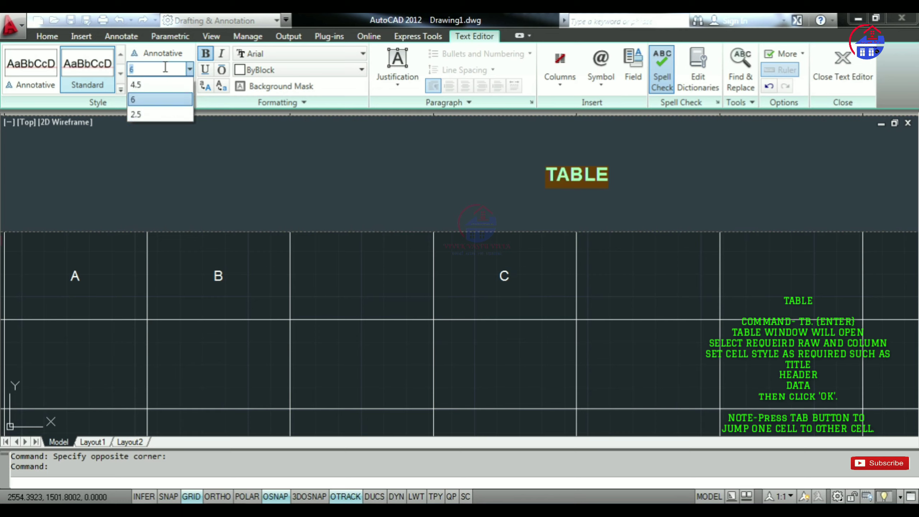
click(165, 67)
text(0)
key(Return)
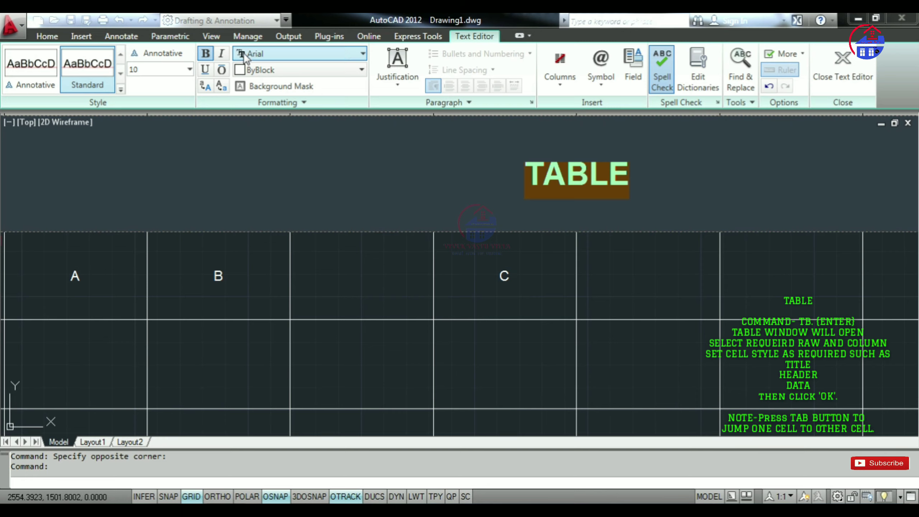
Make the title italic, Castellar font and green
click(221, 54)
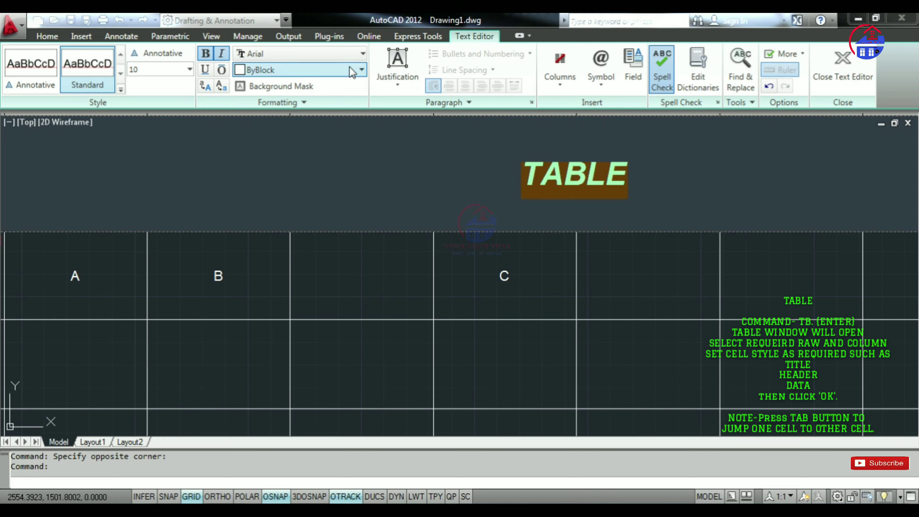
click(351, 54)
scroll(340, 109, up, 2)
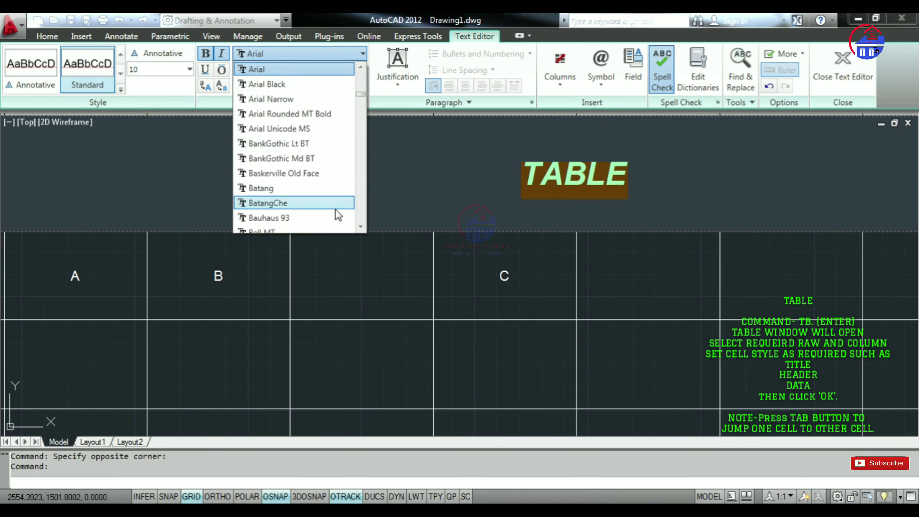
scroll(326, 203, down, 5)
click(314, 185)
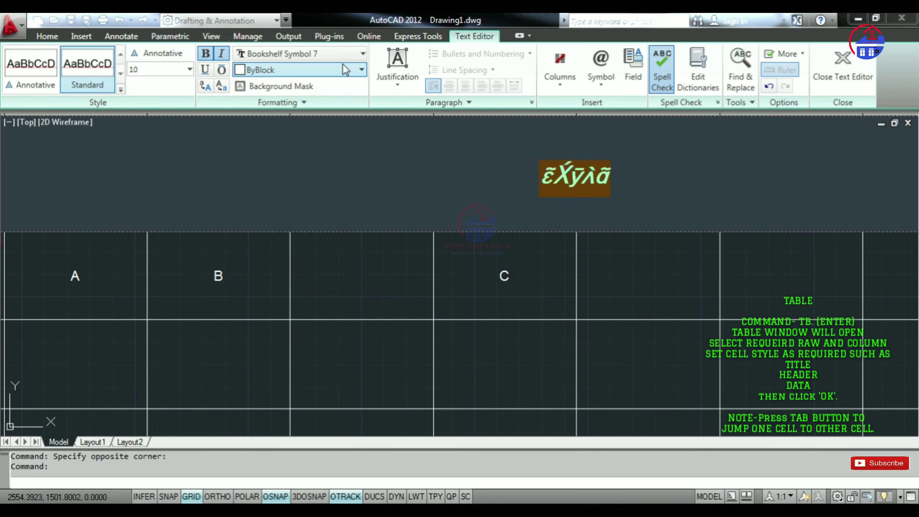
click(325, 54)
scroll(288, 143, down, 3)
click(289, 144)
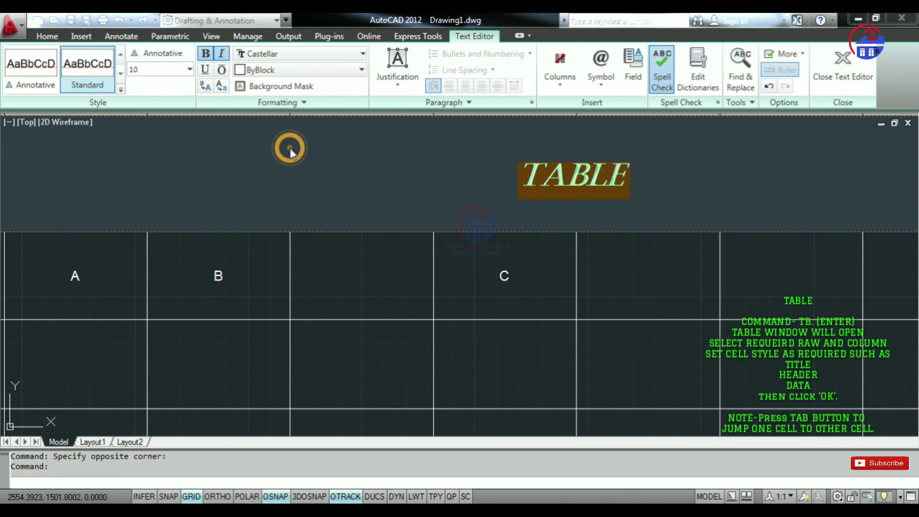
click(316, 72)
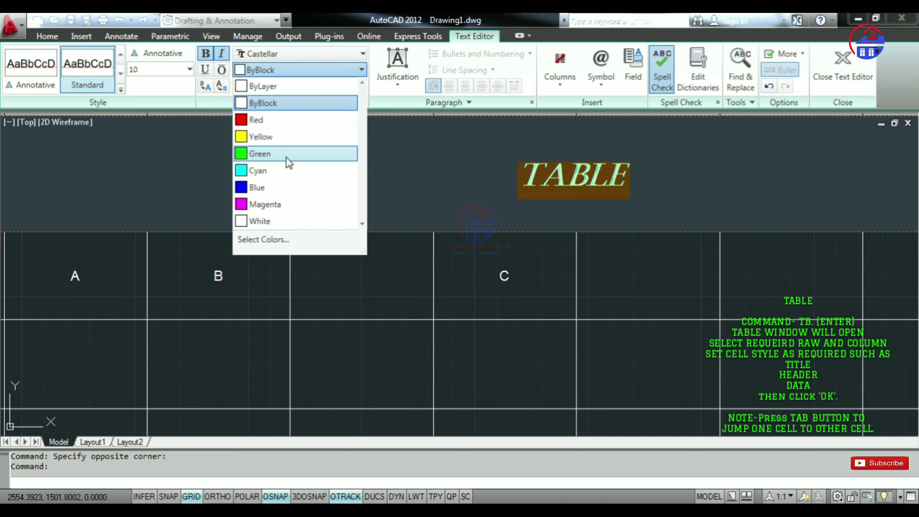
click(286, 156)
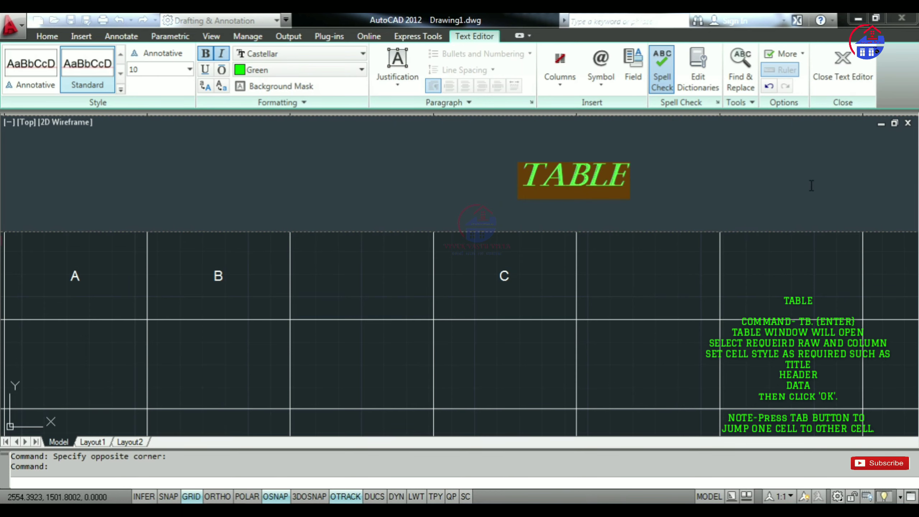
click(843, 68)
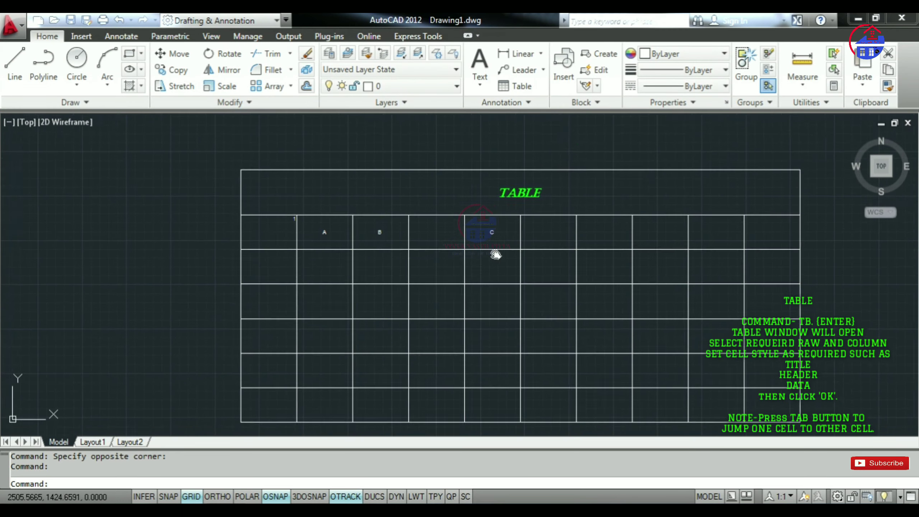
Select header cell A to bring up the Table Cell editing tools
middle_drag(481, 210, 512, 169)
middle_drag(403, 239, 319, 234)
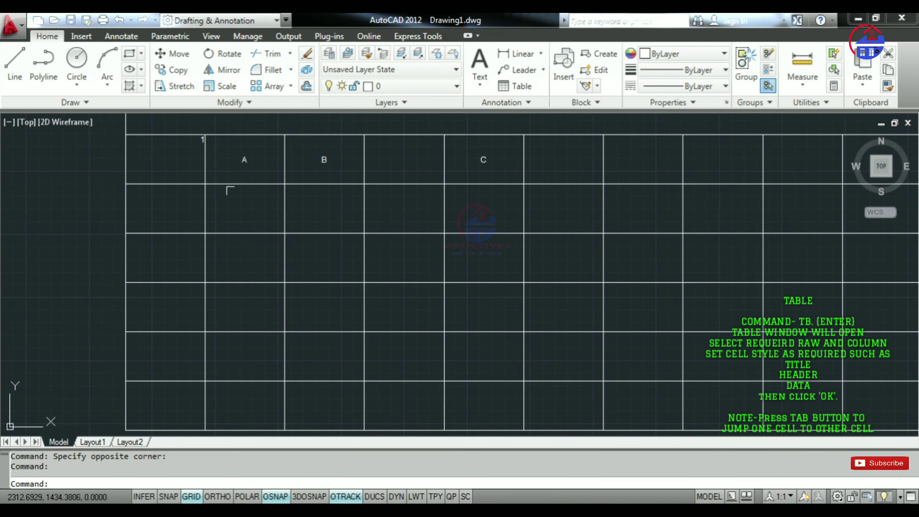
click(239, 177)
middle_drag(240, 159, 261, 222)
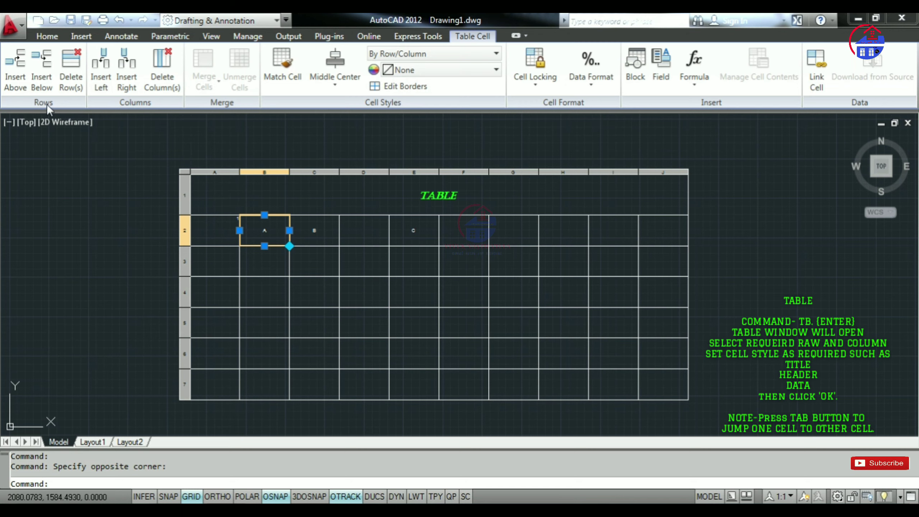
Insert rows above and below, then delete rows back to seven
click(12, 84)
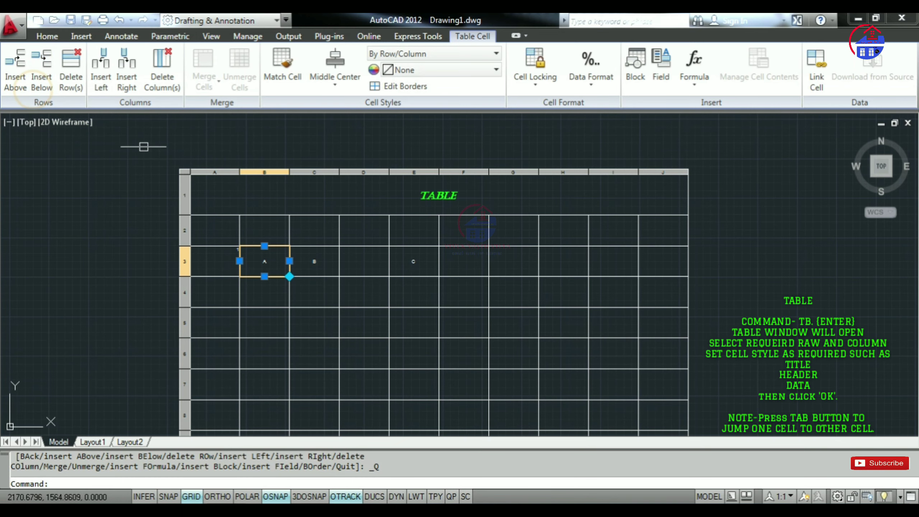
scroll(257, 244, down, 5)
scroll(287, 274, up, 5)
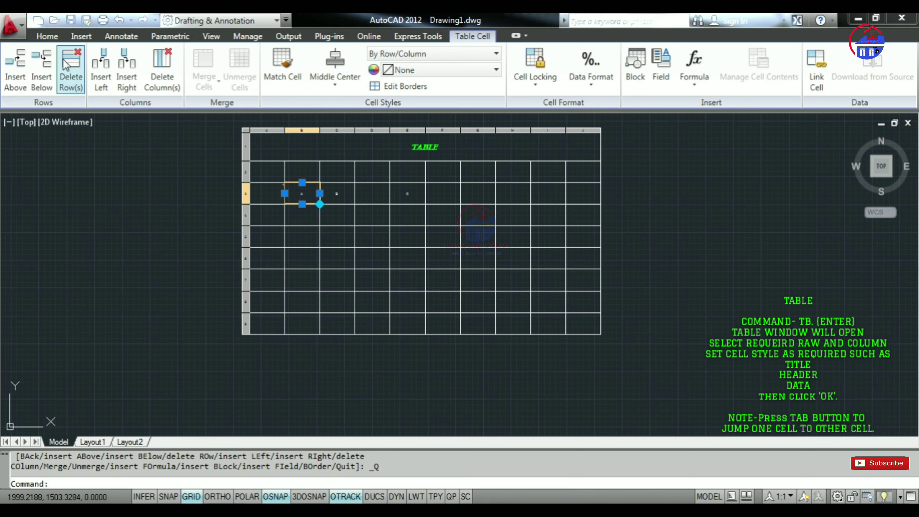
click(47, 86)
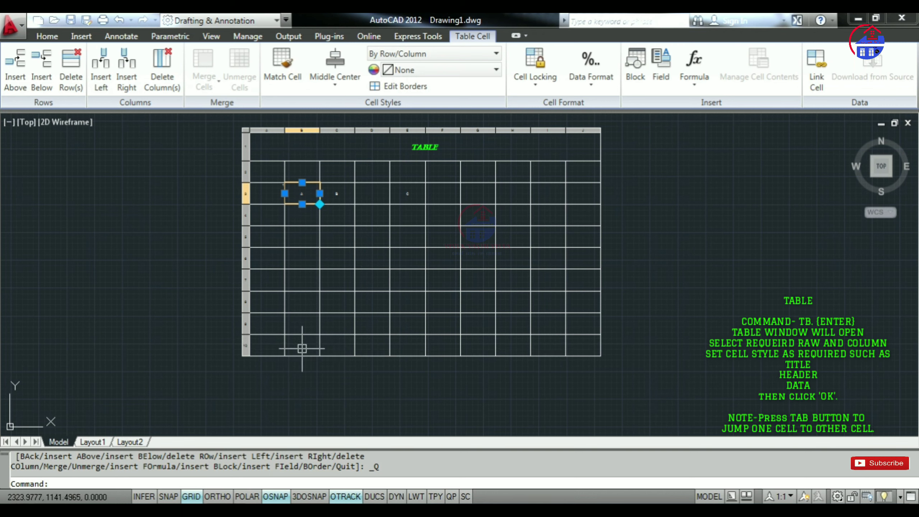
click(71, 85)
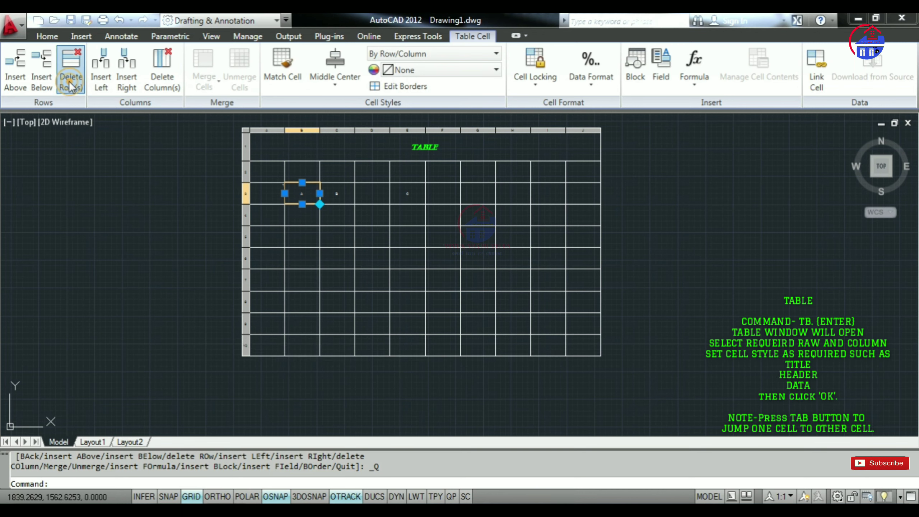
click(69, 80)
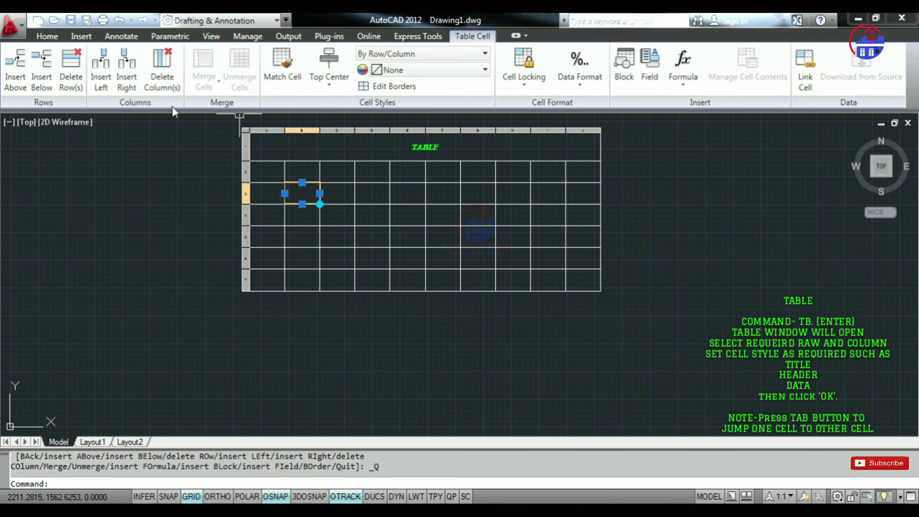
middle_drag(175, 163, 178, 203)
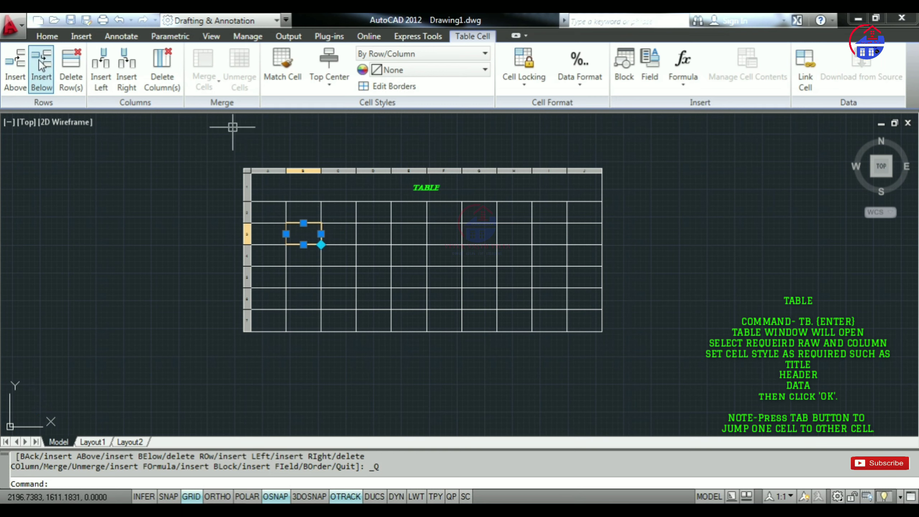
Insert columns left and right, then delete them to return to ten columns
click(98, 86)
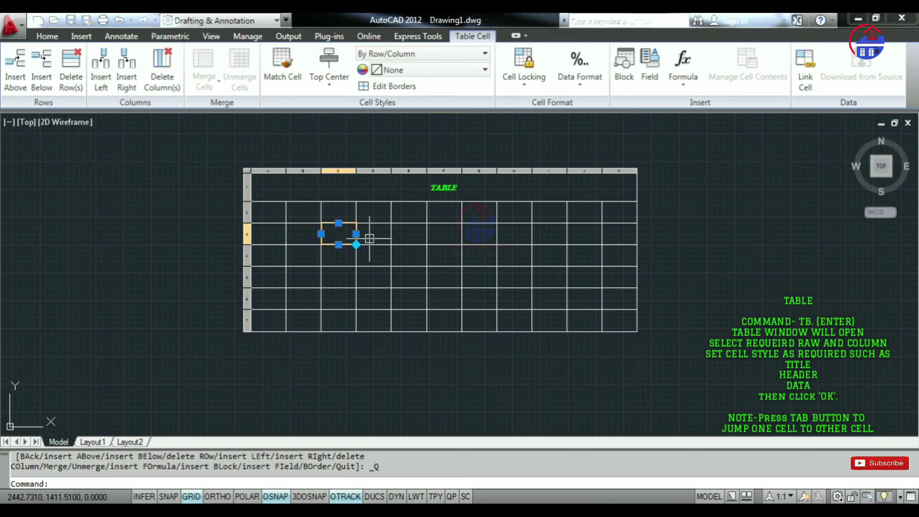
click(128, 86)
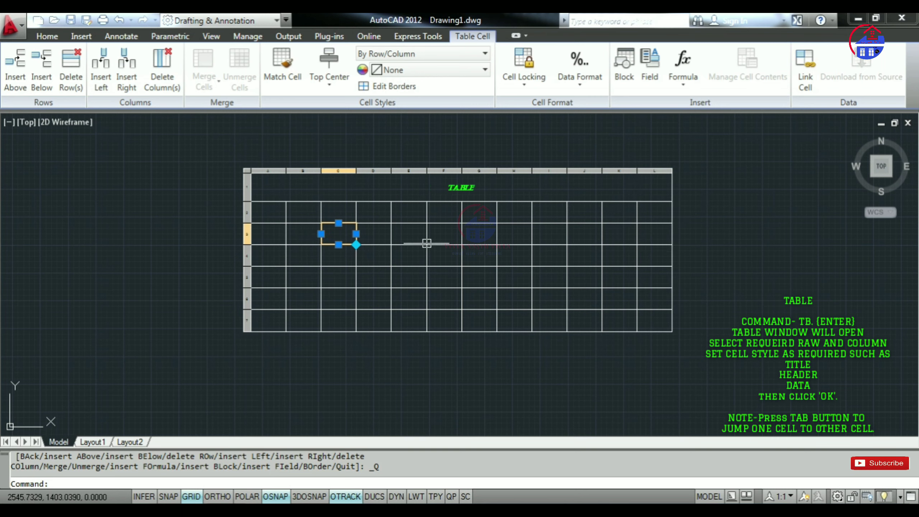
double_click(166, 68)
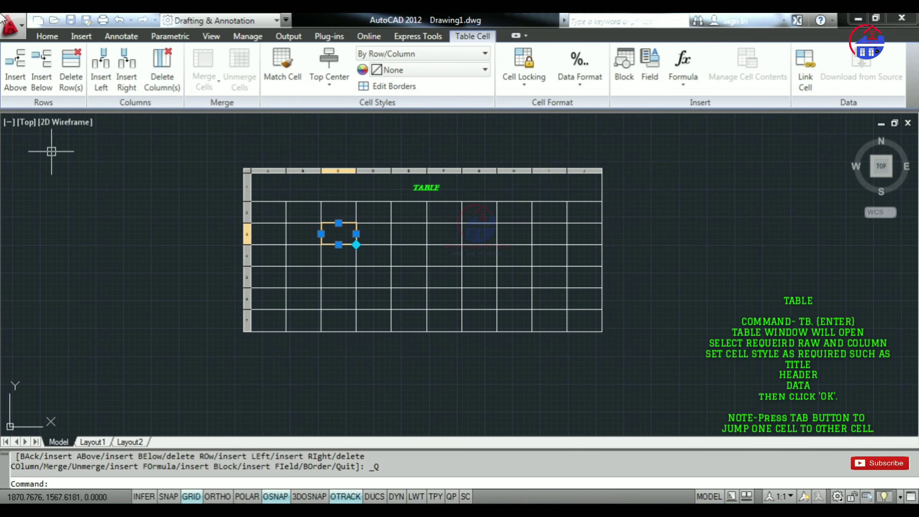
Fill the selected row 3 cell with a yellow background
click(485, 70)
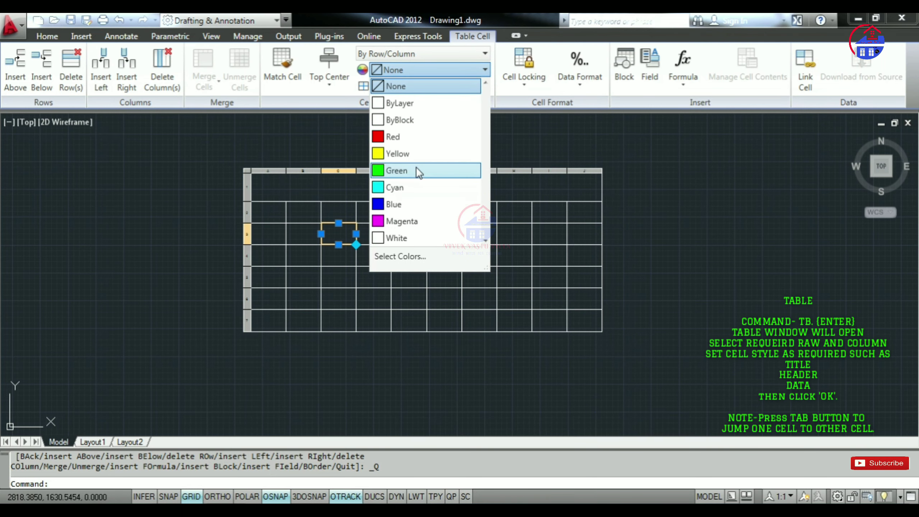
click(419, 155)
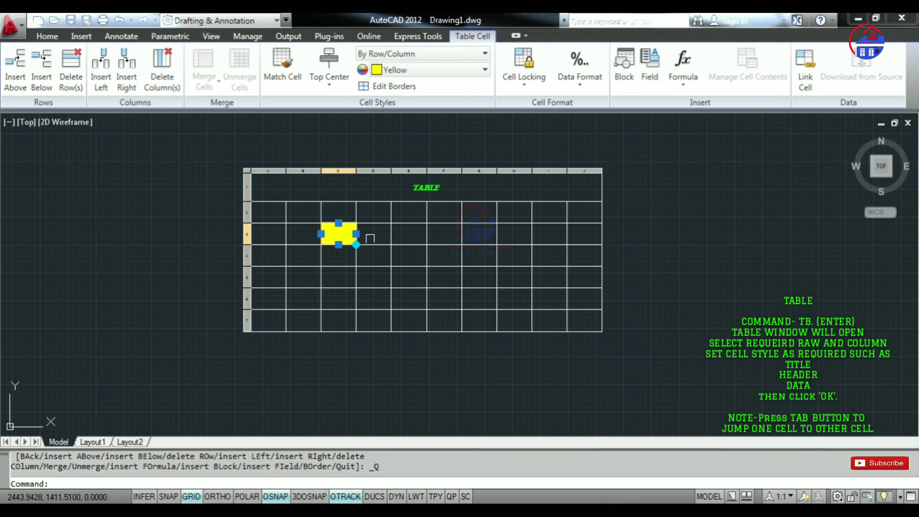
scroll(369, 238, up, 3)
Give the TABLE title row a yellow background, replacing a trial cyan fill
click(543, 139)
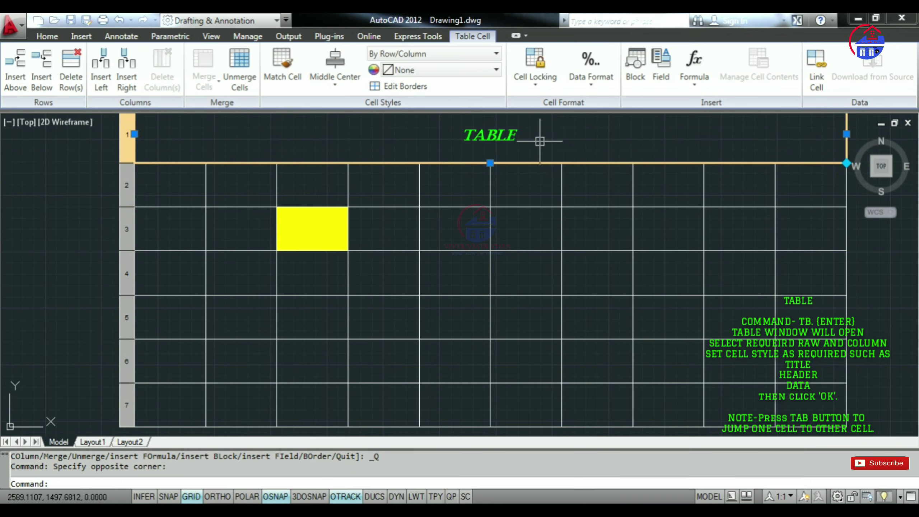
click(478, 70)
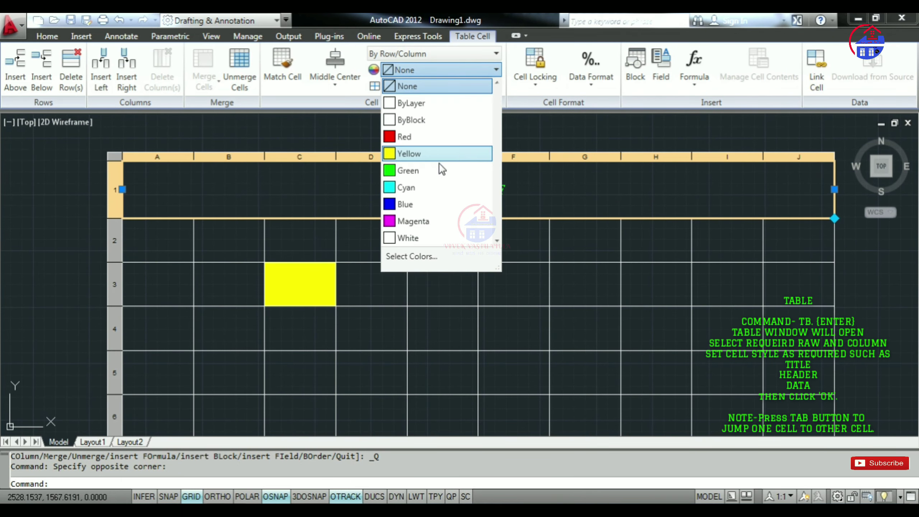
click(435, 187)
click(430, 70)
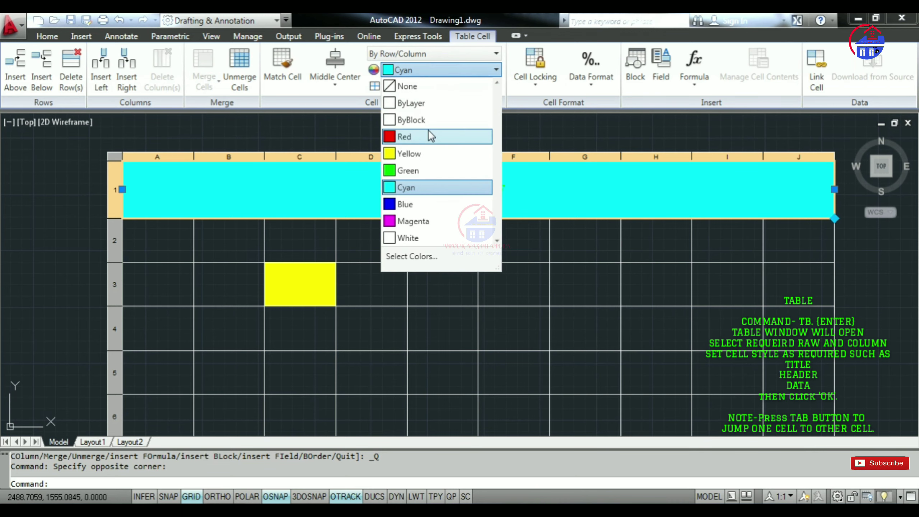
click(428, 154)
scroll(535, 206, up, 2)
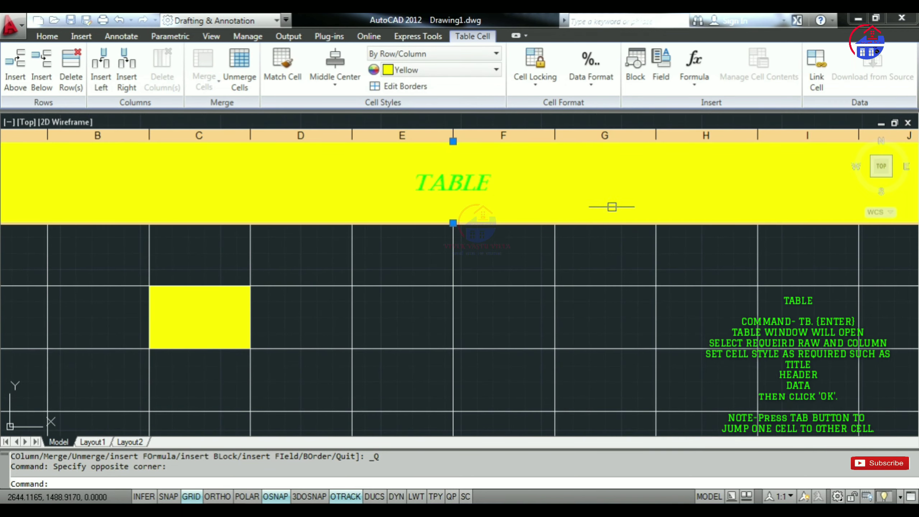
scroll(611, 206, down, 3)
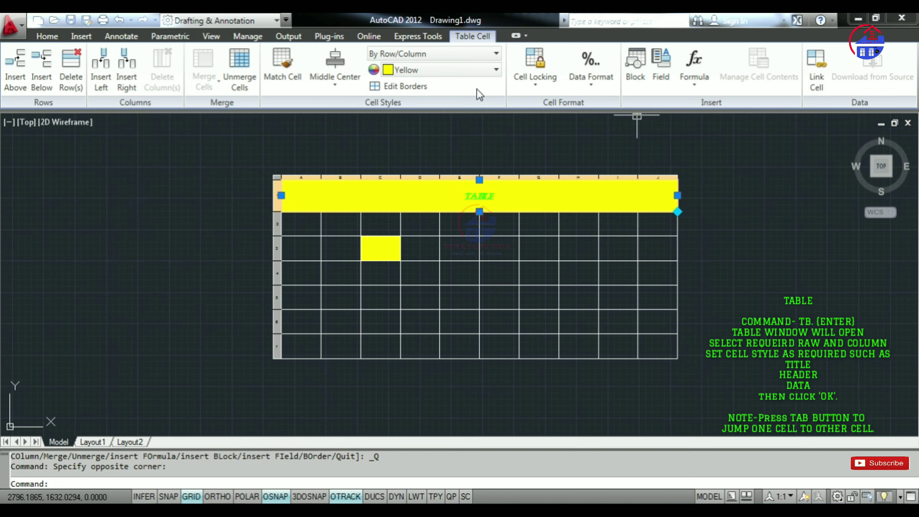
click(392, 91)
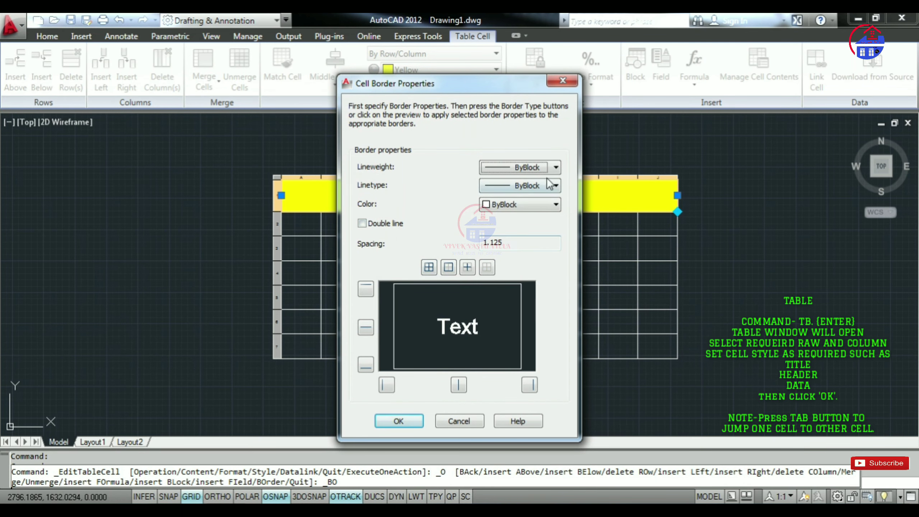
click(556, 205)
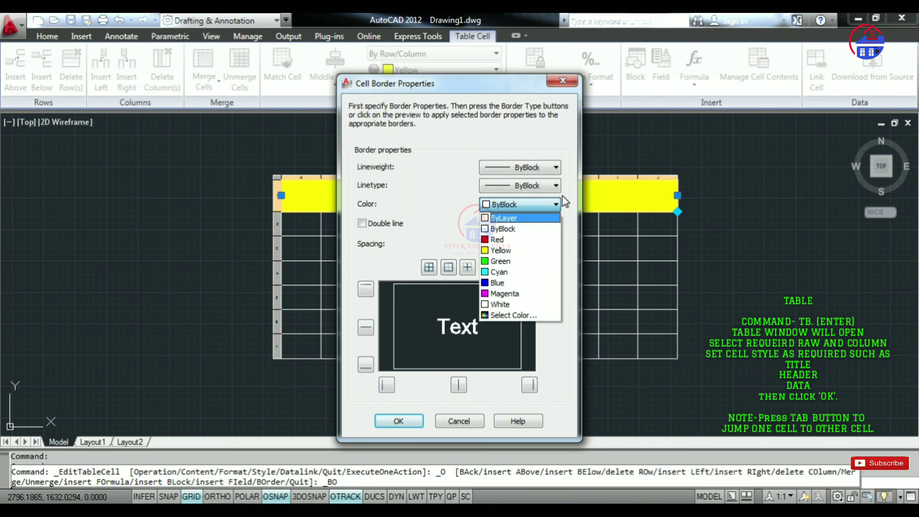
click(558, 203)
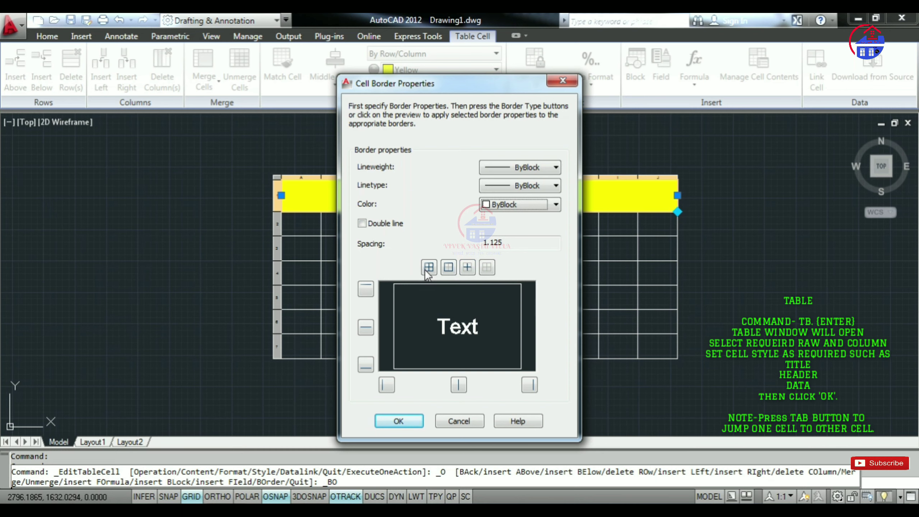
click(406, 419)
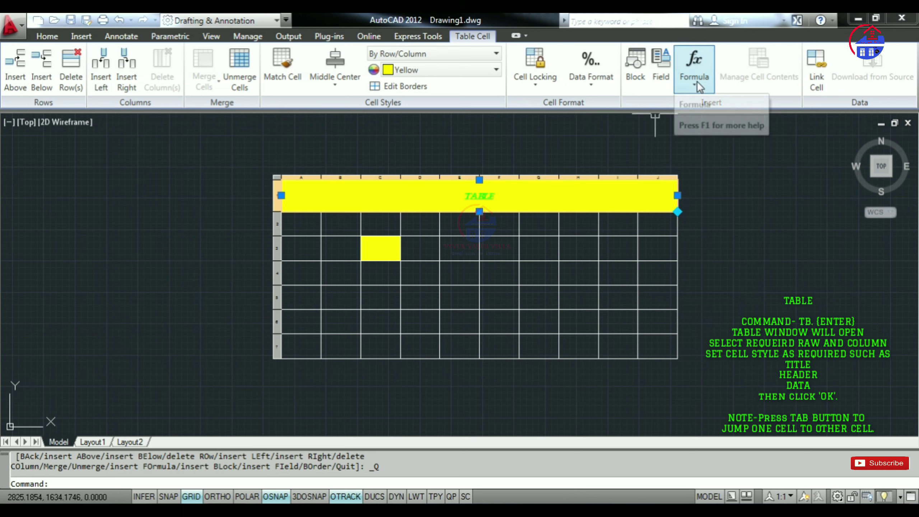
click(588, 81)
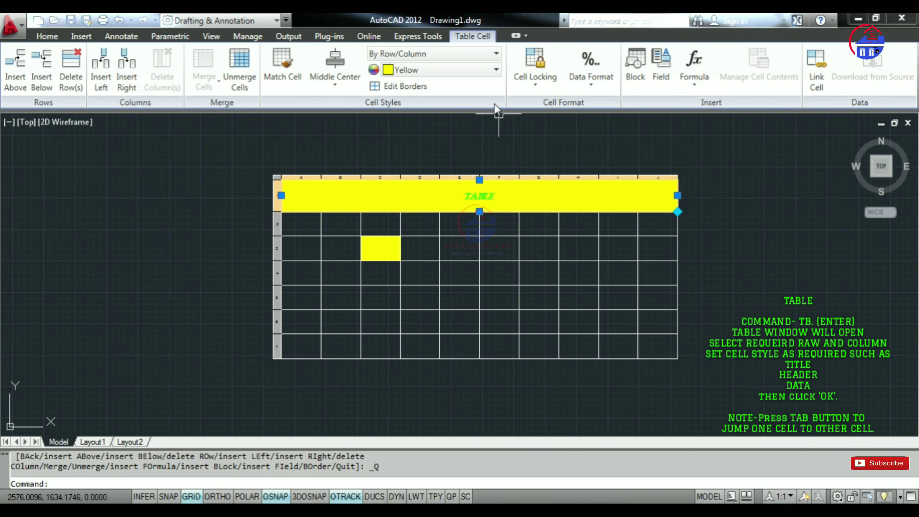
click(535, 87)
click(534, 88)
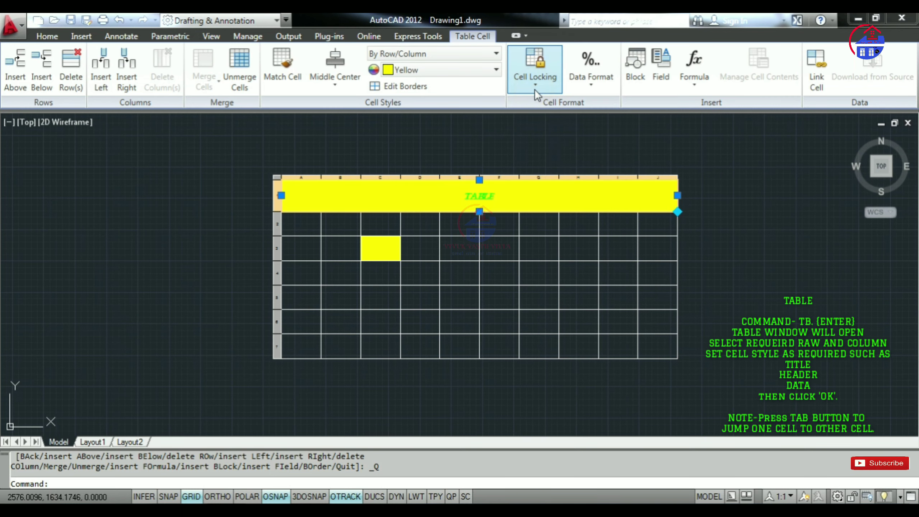
click(335, 86)
click(336, 87)
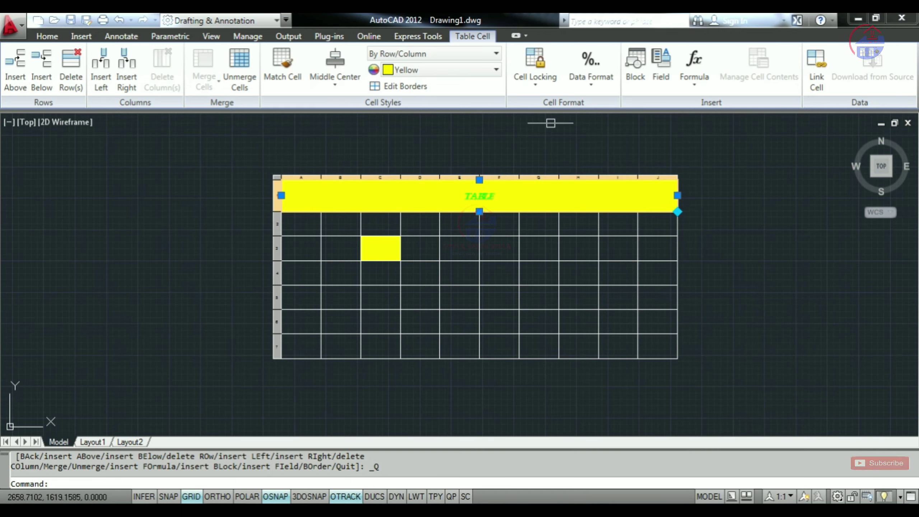